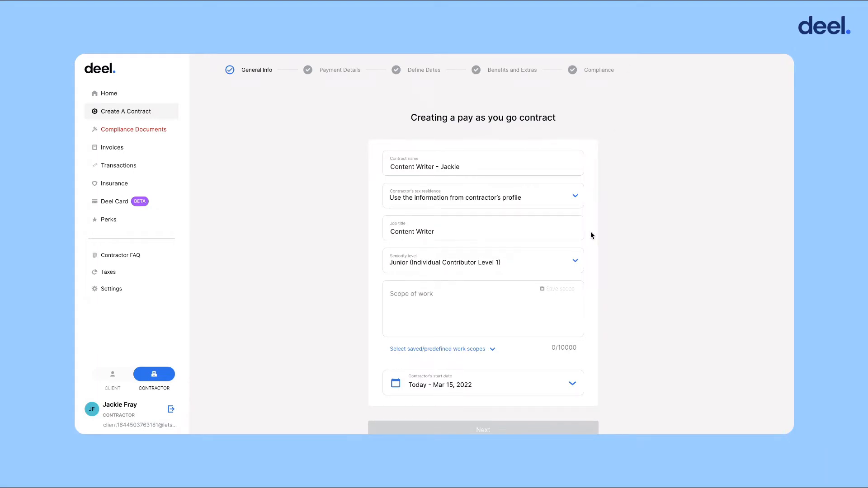
# Fill the scope of work with the predefined Content Writer template
pyautogui.scroll(-1, 573, 258)
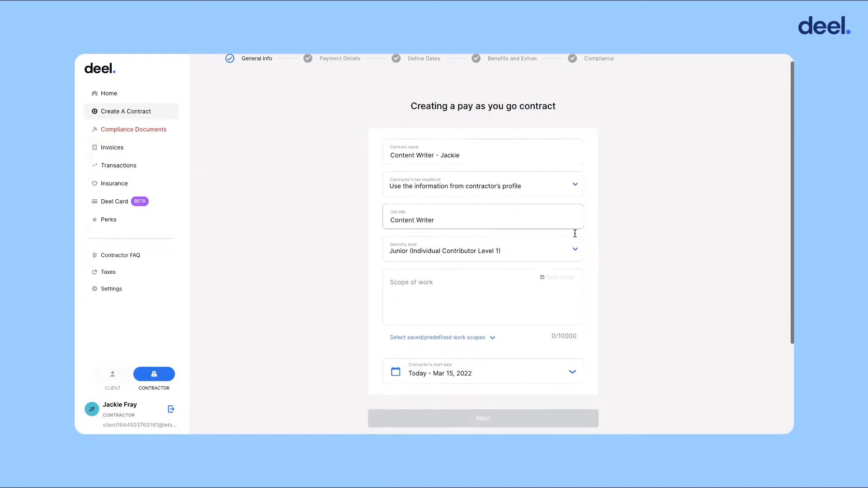
pyautogui.scroll(-1, 573, 241)
pyautogui.click(480, 251)
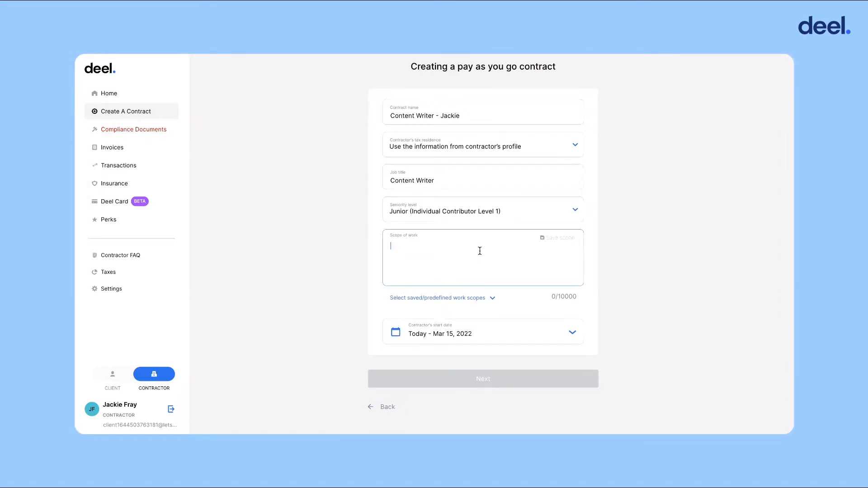
pyautogui.click(488, 298)
pyautogui.scroll(-2, 486, 298)
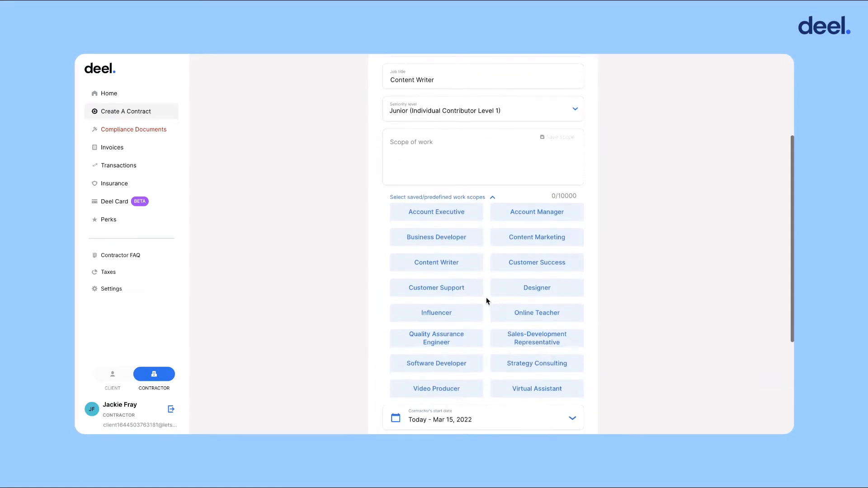
pyautogui.click(473, 270)
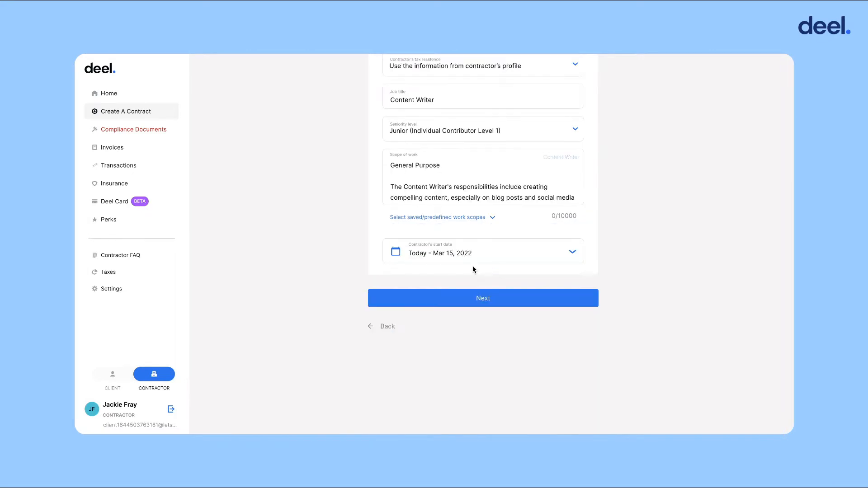
# Set the start date to March 23, 2022 and continue to payment details
pyautogui.click(533, 261)
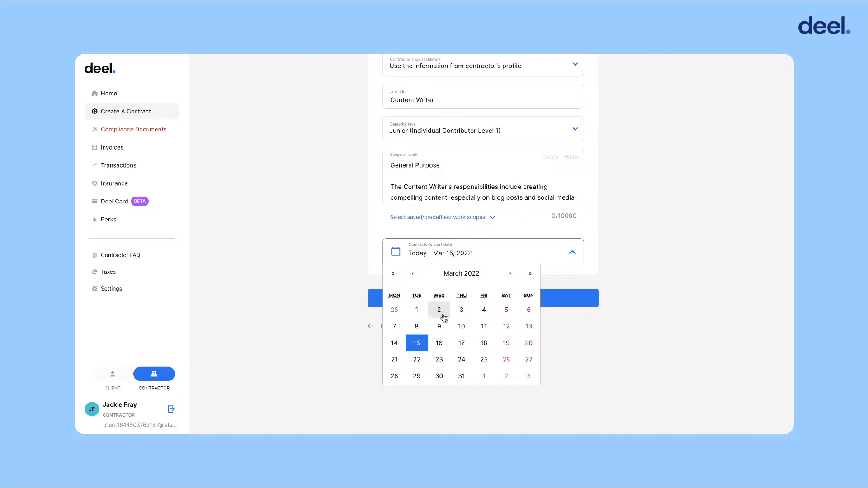
pyautogui.click(440, 360)
pyautogui.click(525, 303)
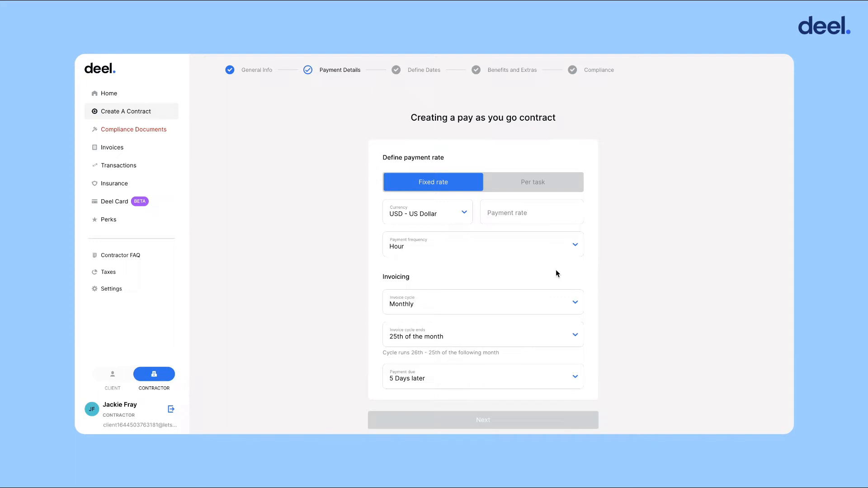
# Keep the fixed rate type and choose CAD - Canadian Dollar as the currency
pyautogui.click(545, 178)
pyautogui.click(463, 185)
pyautogui.click(458, 215)
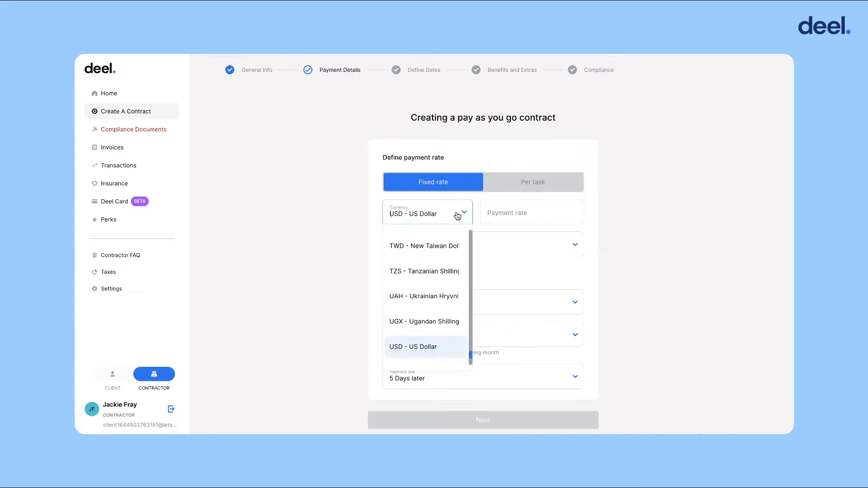
pyautogui.write('cad')
pyautogui.click(440, 244)
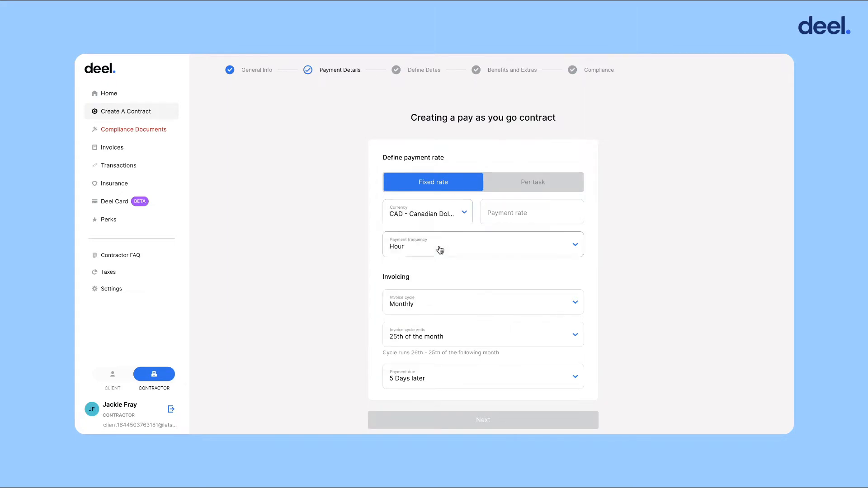
# Set the payment rate to 1,500 paid per week
pyautogui.click(496, 219)
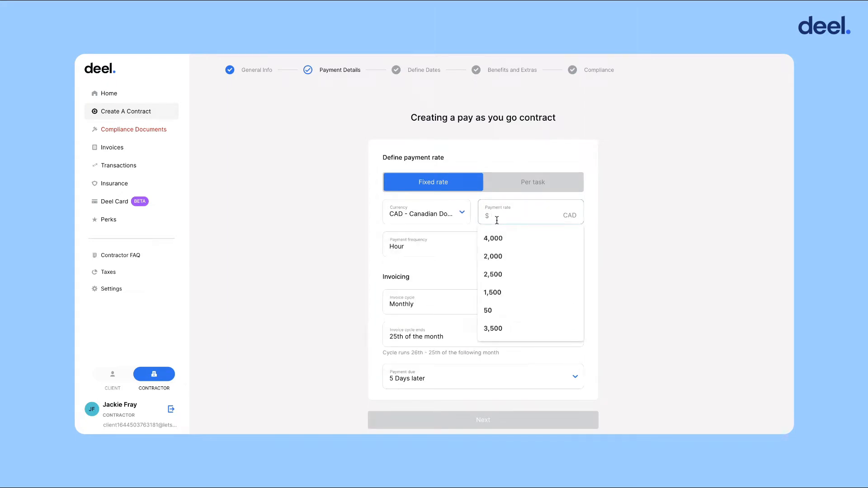
pyautogui.click(503, 290)
pyautogui.click(501, 252)
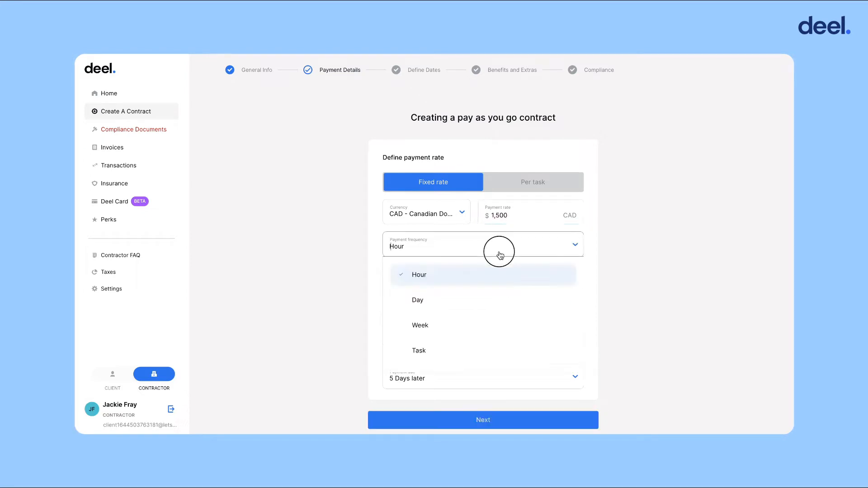
pyautogui.click(493, 327)
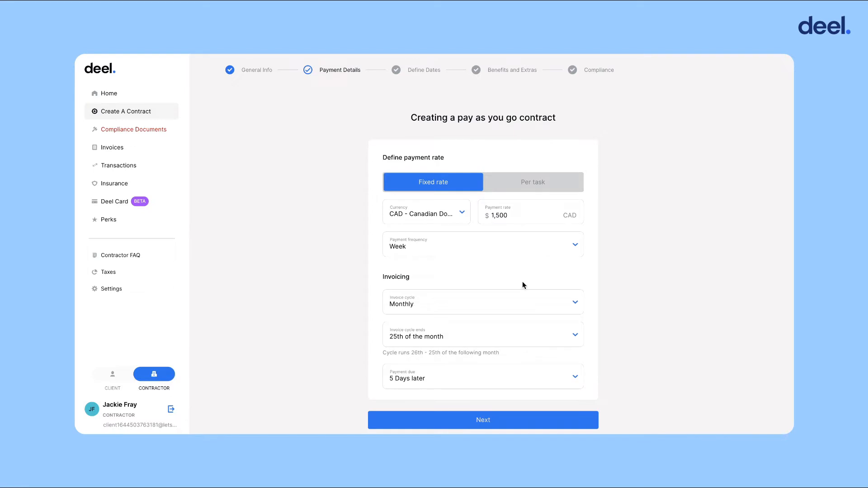
# Keep monthly invoicing with the cycle ending on the 25th and payment due 5 days later
pyautogui.click(521, 303)
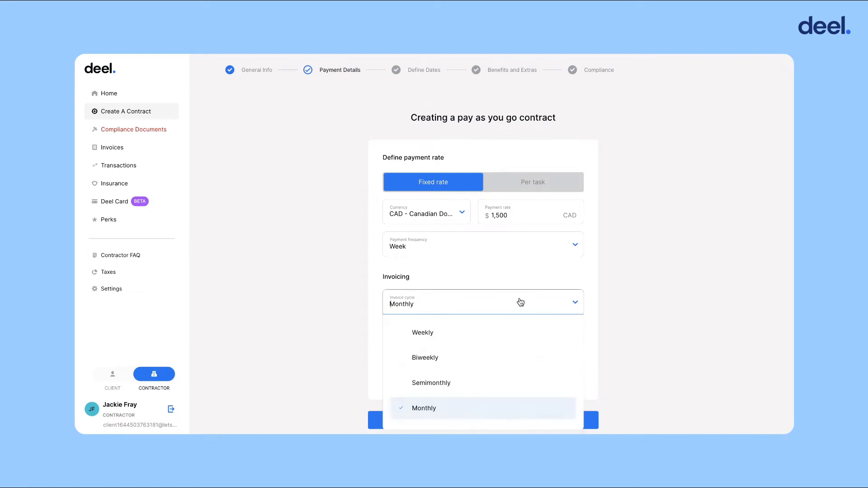
pyautogui.click(489, 410)
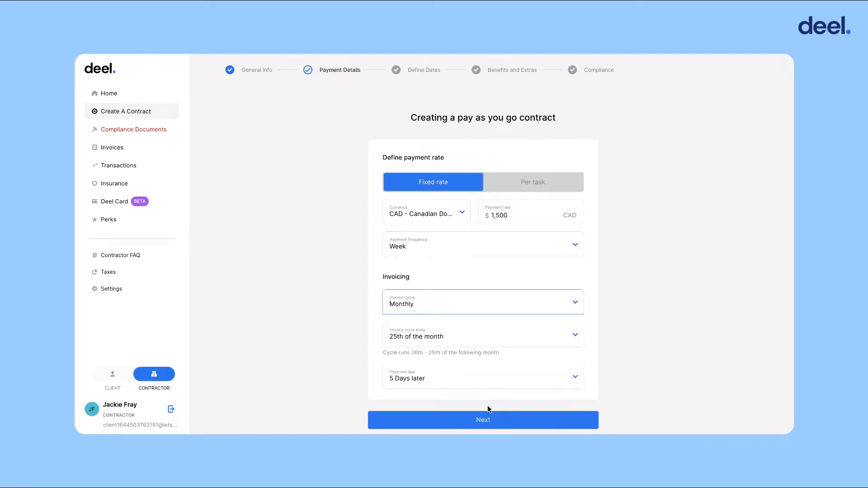
pyautogui.click(496, 339)
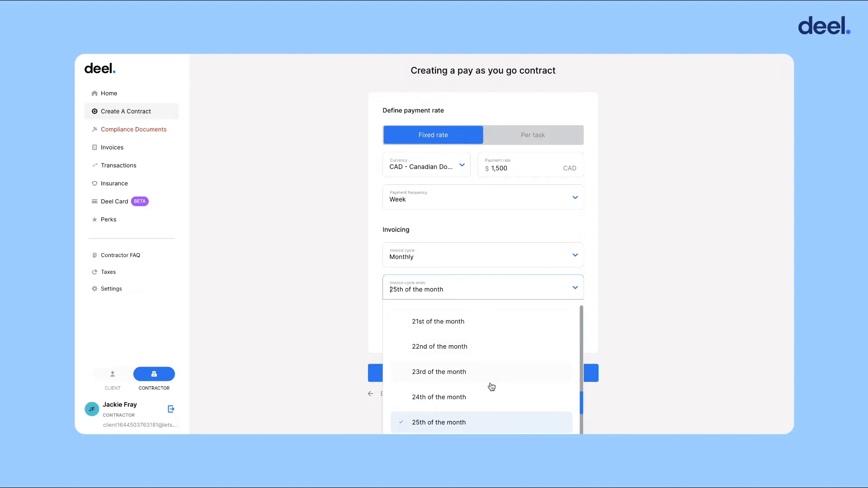
pyautogui.scroll(-5, 492, 387)
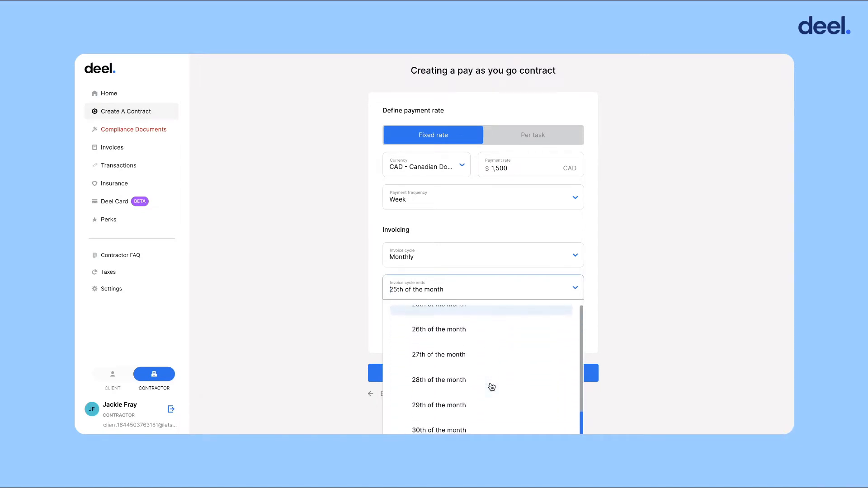
pyautogui.scroll(4, 491, 387)
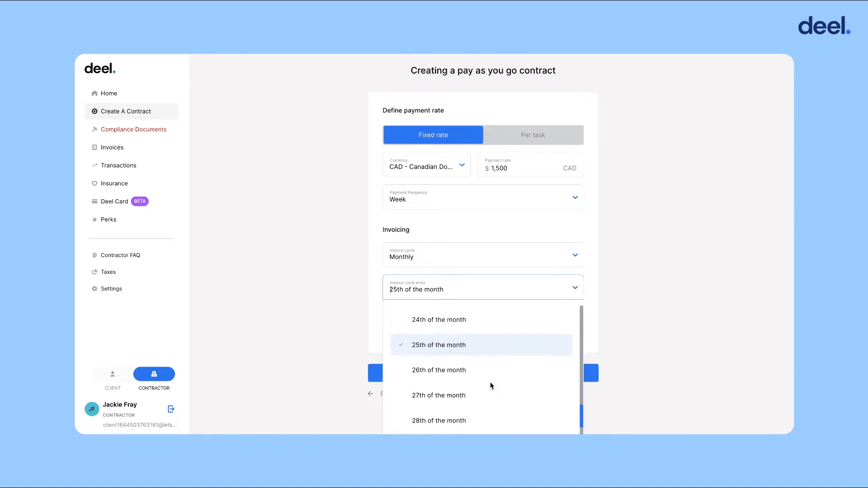
pyautogui.click(491, 364)
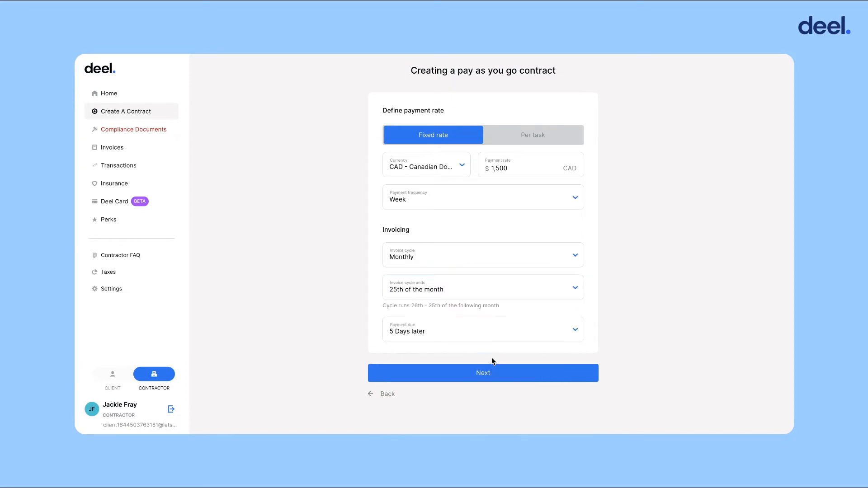
pyautogui.click(534, 337)
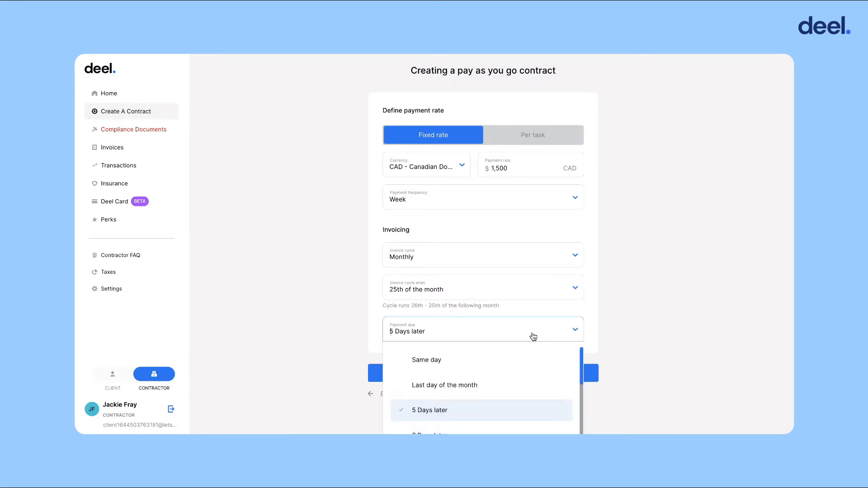
pyautogui.scroll(-1, 530, 412)
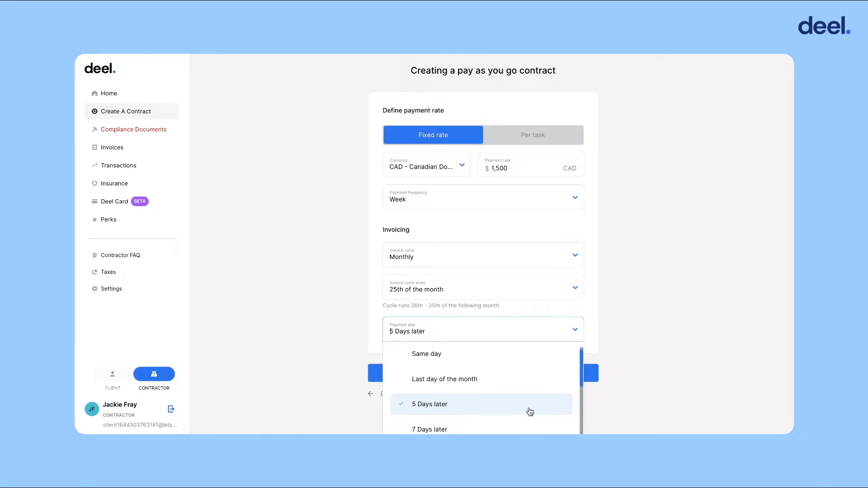
pyautogui.scroll(-5, 530, 412)
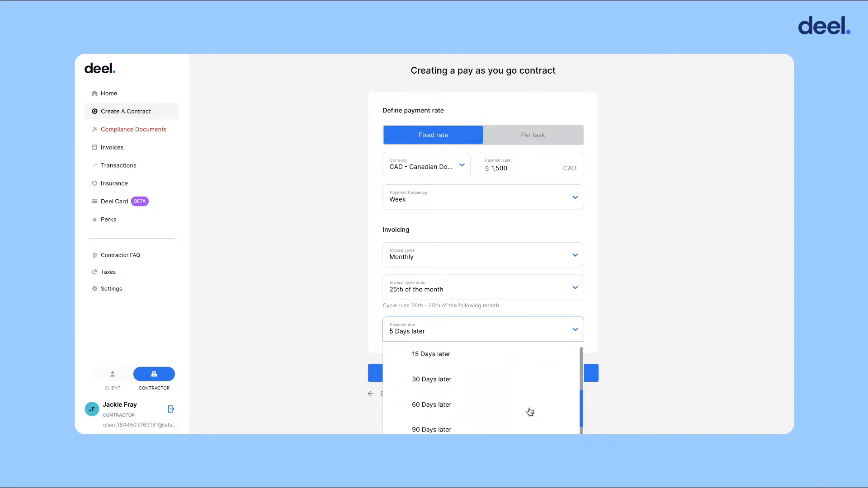
pyautogui.scroll(-2, 530, 412)
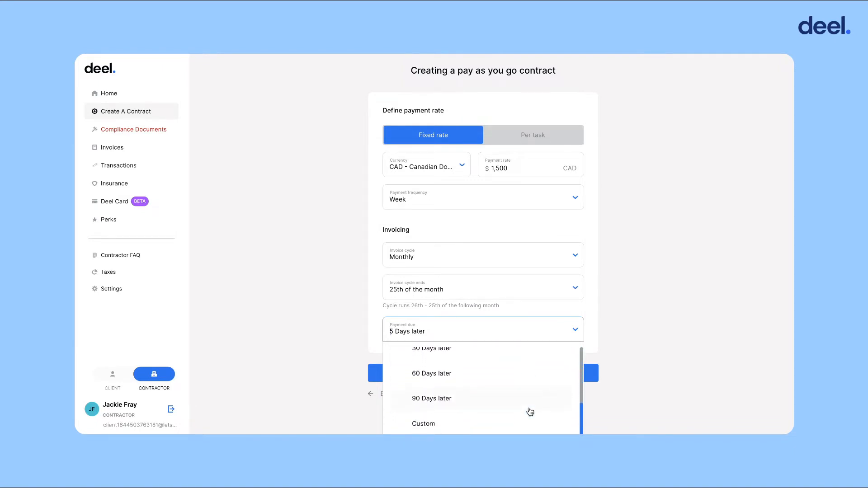
pyautogui.scroll(6, 530, 412)
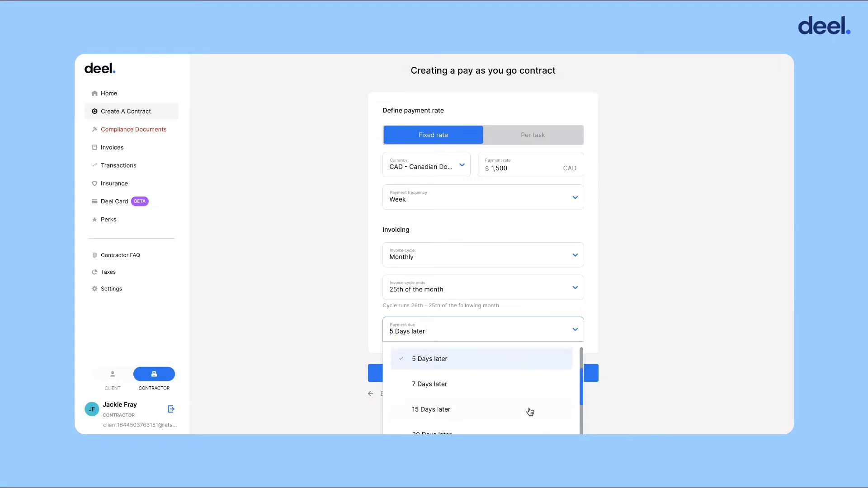
pyautogui.scroll(1, 530, 412)
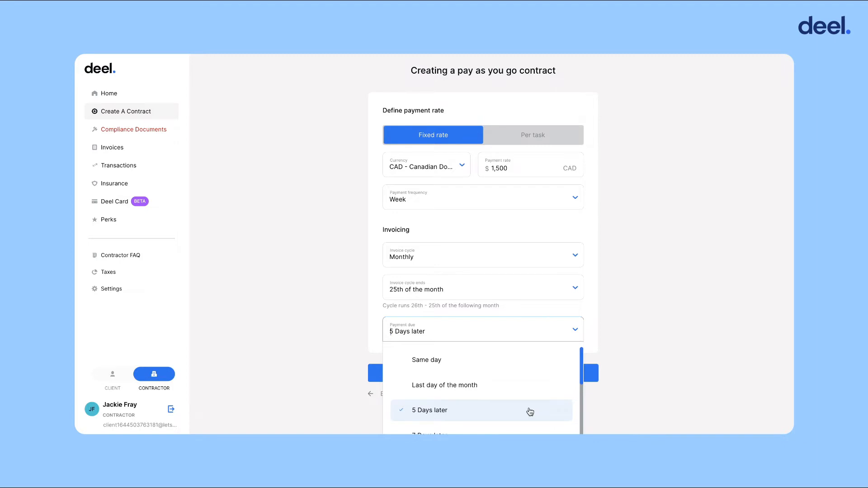
pyautogui.click(529, 409)
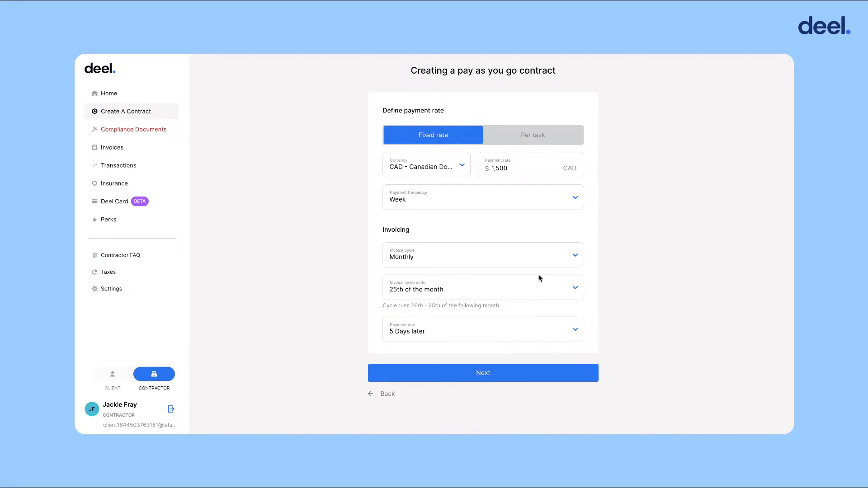
# Switch to per-task pay, reconfirm the monthly cycle, 25th and 5 days, then continue
pyautogui.click(552, 144)
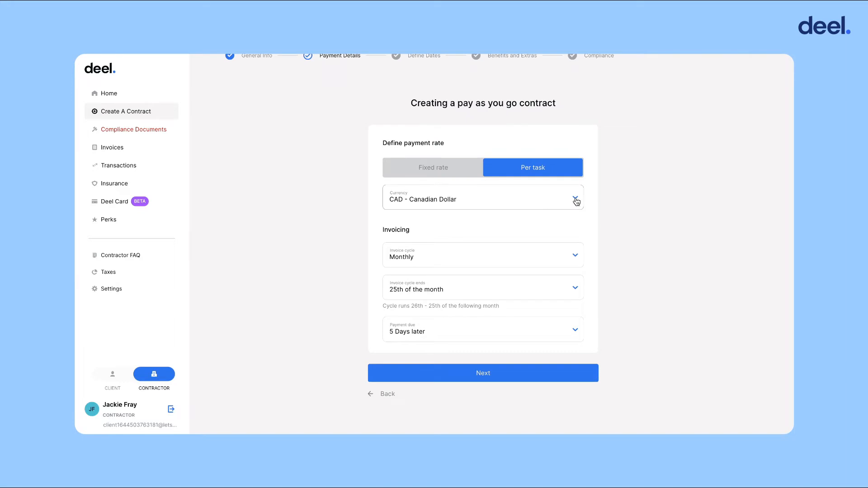
pyautogui.click(572, 257)
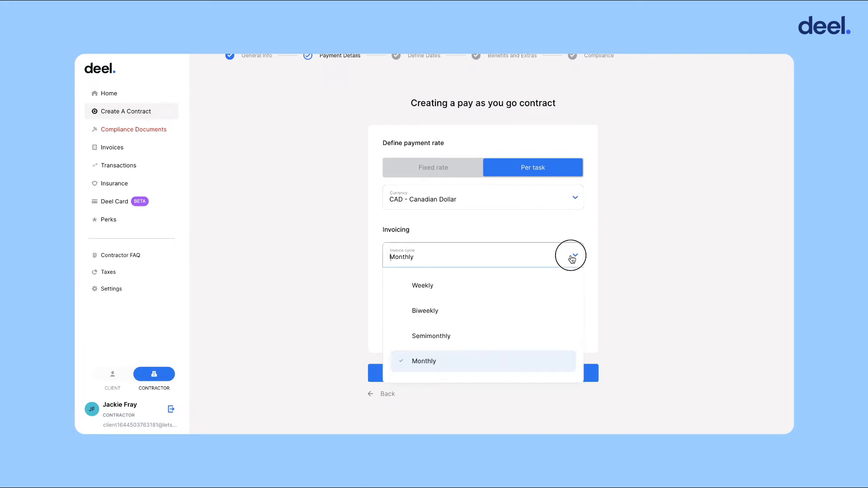
pyautogui.click(572, 258)
pyautogui.click(568, 285)
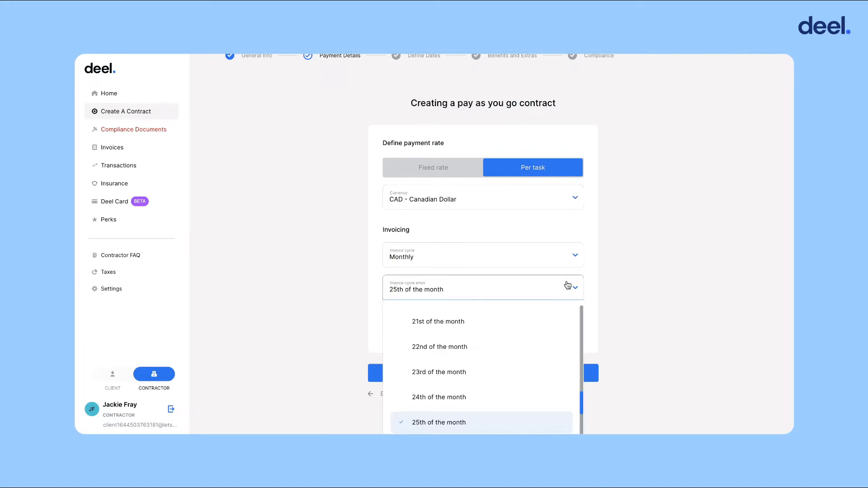
pyautogui.click(565, 284)
pyautogui.click(557, 335)
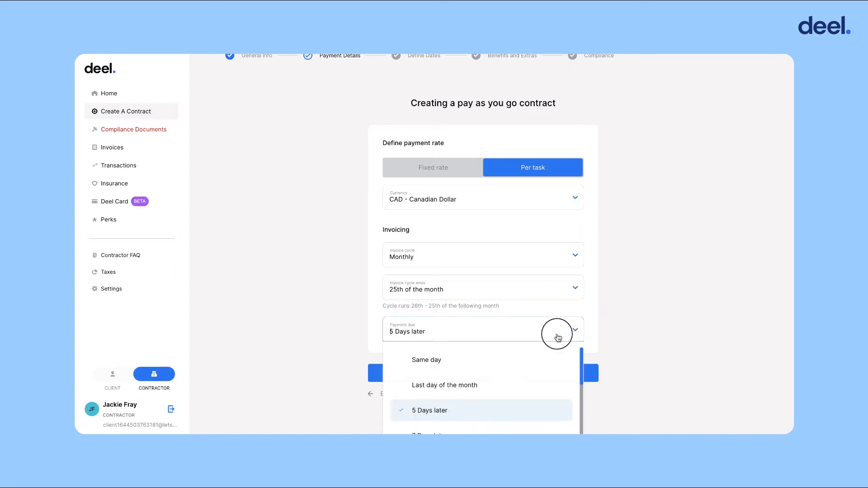
pyautogui.click(601, 341)
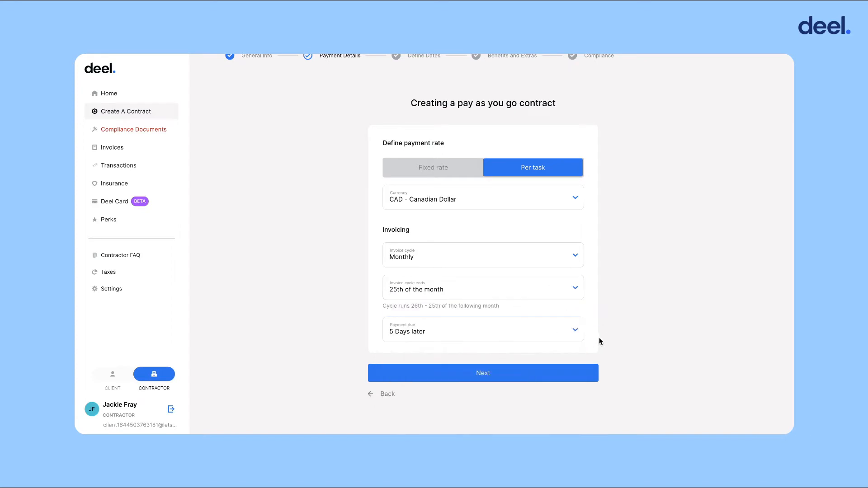
pyautogui.click(566, 373)
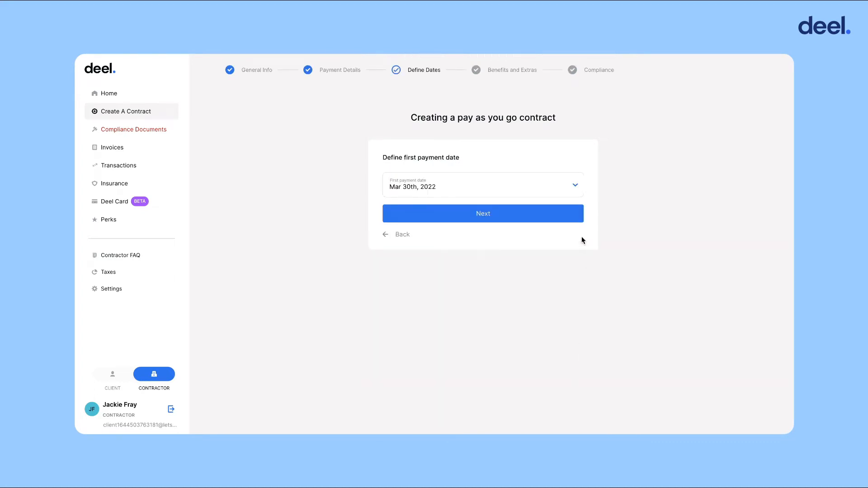
# Keep Mar 30th, 2022 as the first payment date and continue
pyautogui.click(564, 195)
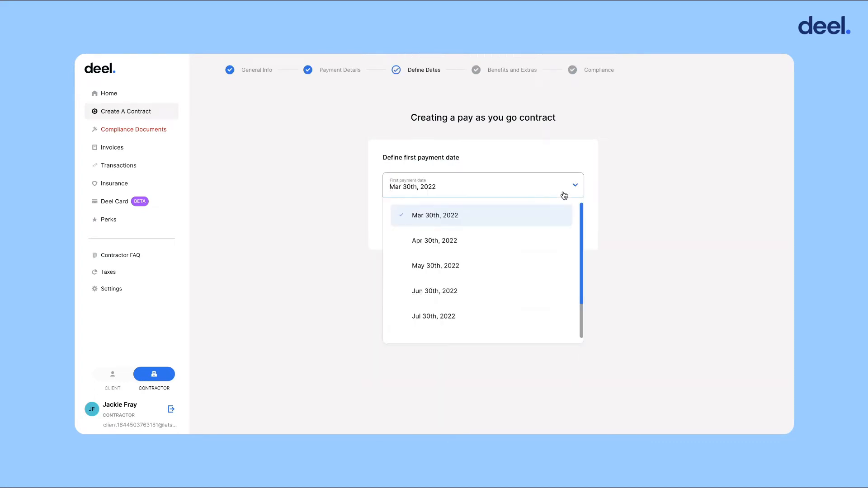
pyautogui.click(564, 195)
pyautogui.click(556, 215)
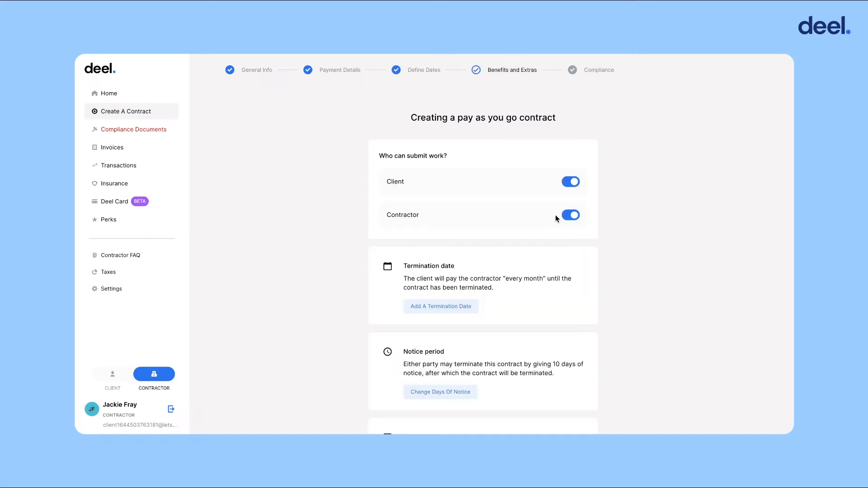
# Keep both client and contractor allowed to submit work, then continue to compliance
pyautogui.click(570, 185)
pyautogui.click(575, 185)
pyautogui.click(570, 216)
pyautogui.click(570, 216)
pyautogui.scroll(-3, 579, 264)
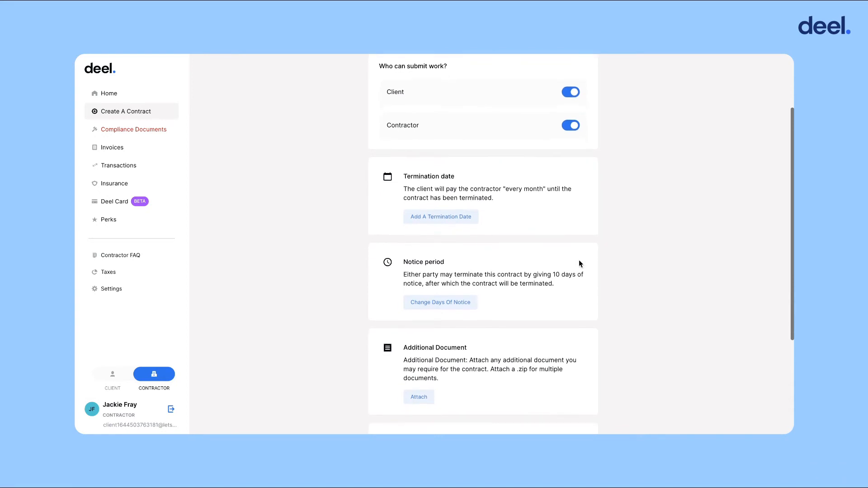
pyautogui.scroll(-2, 580, 261)
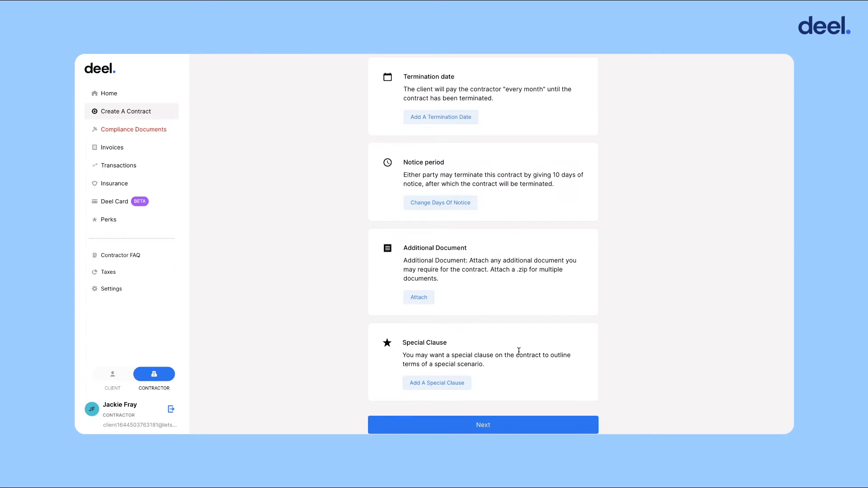
pyautogui.scroll(-2, 518, 351)
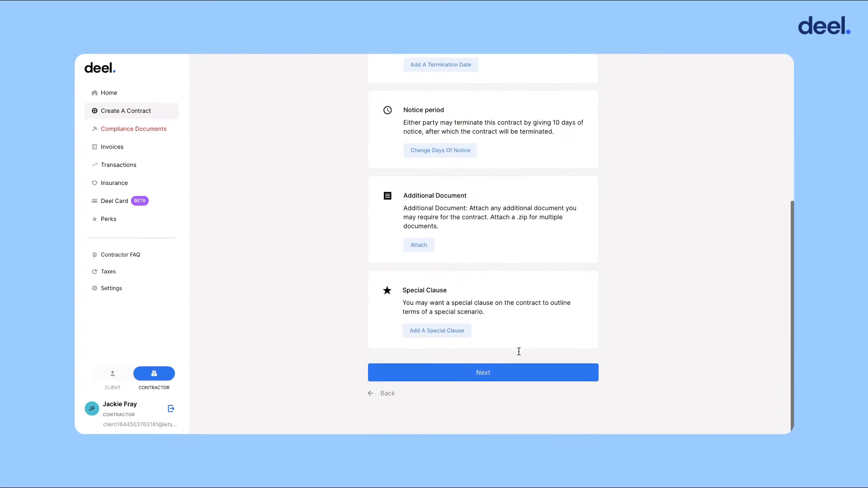
pyautogui.click(521, 375)
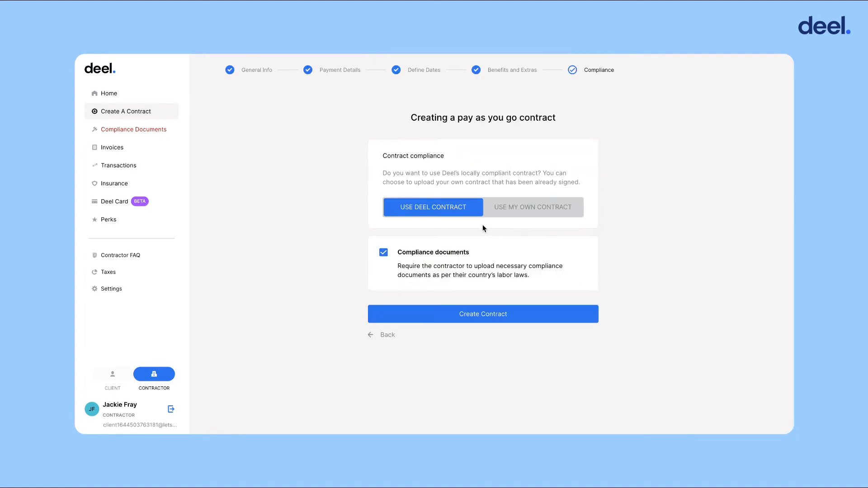
# Stay with USE DEEL CONTRACT, keep Compliance documents checked, and create the pay-as-you-go contract
pyautogui.click(528, 210)
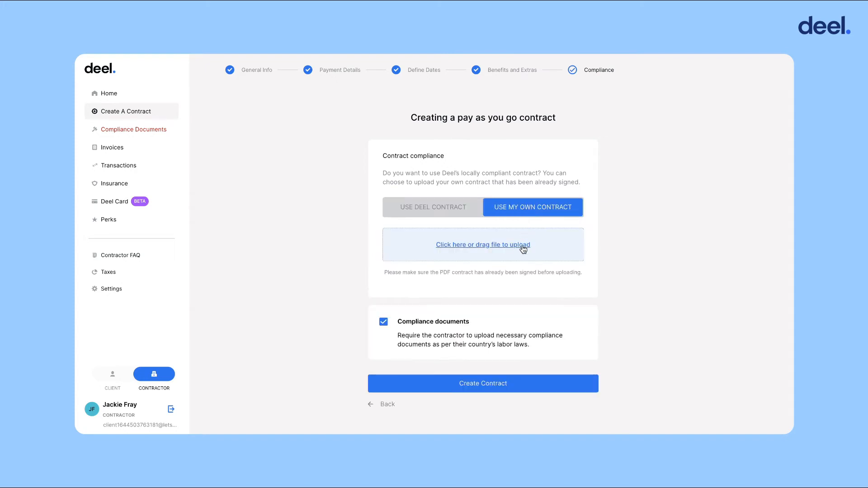
pyautogui.click(465, 211)
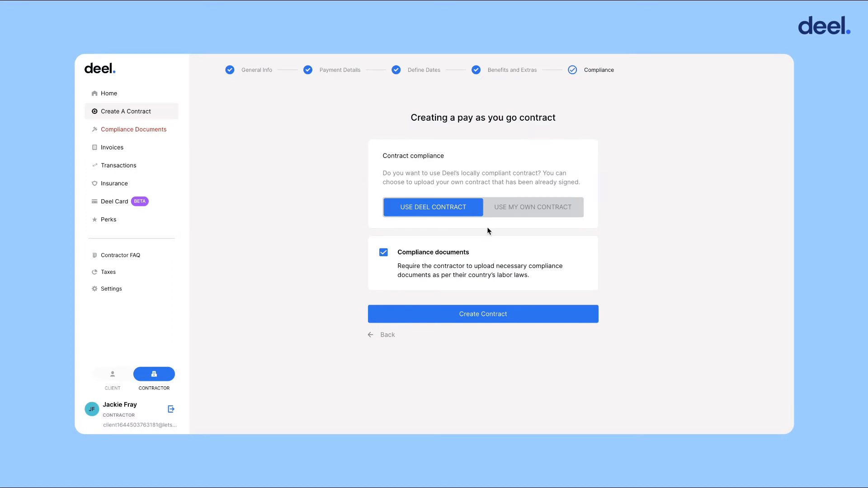
pyautogui.click(384, 253)
pyautogui.click(384, 253)
pyautogui.click(519, 317)
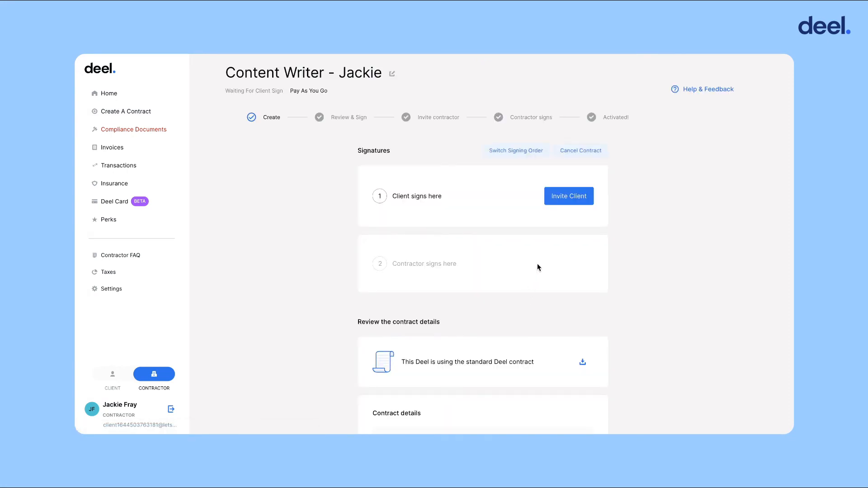
# Invite the client by entering their e-mail address and sending the default invitation message
pyautogui.click(564, 199)
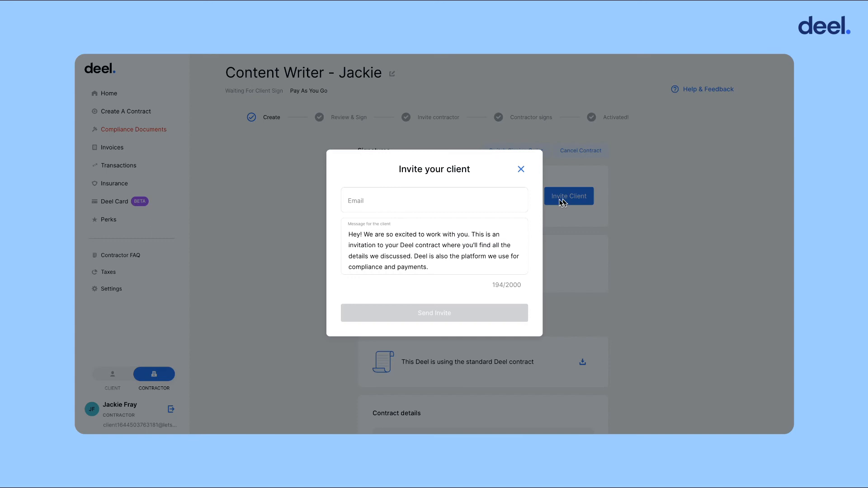
pyautogui.click(481, 209)
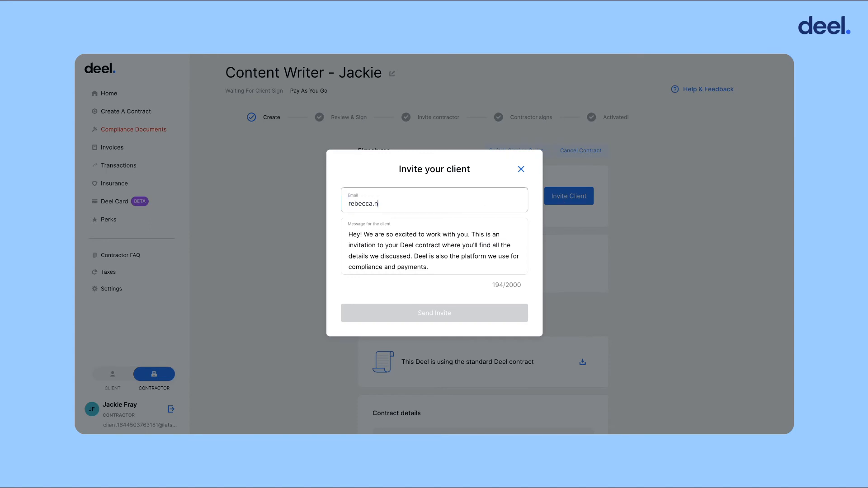
pyautogui.click(466, 269)
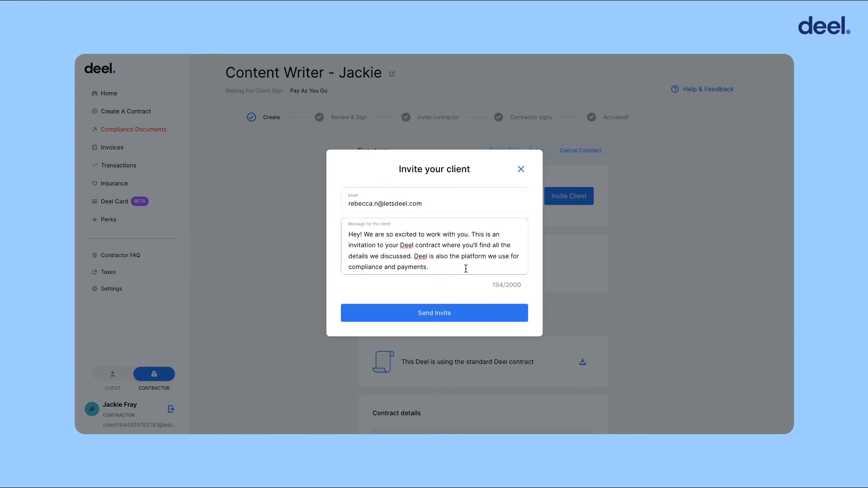
pyautogui.click(460, 319)
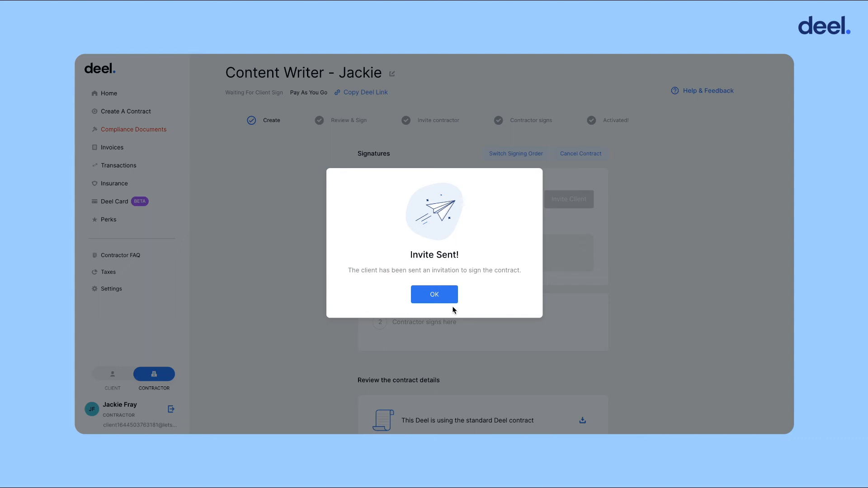
# Switch the signing order so the contractor signs first, read the contract, and agree and sign
pyautogui.click(451, 299)
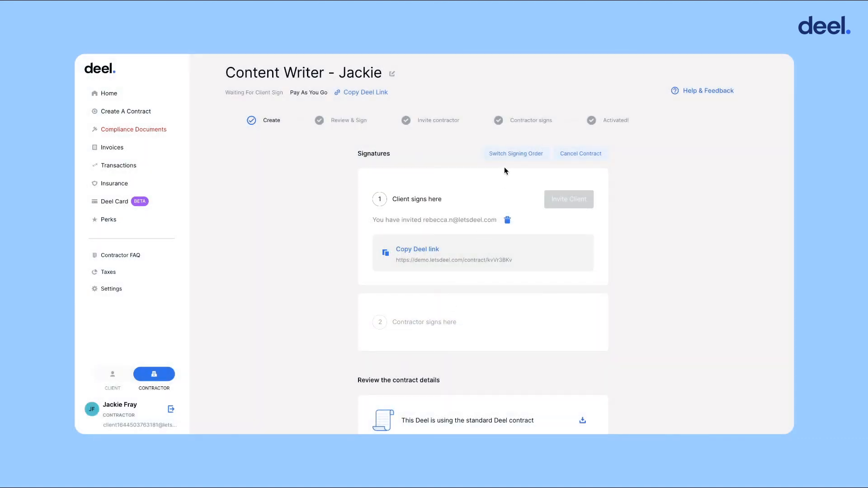
pyautogui.click(510, 157)
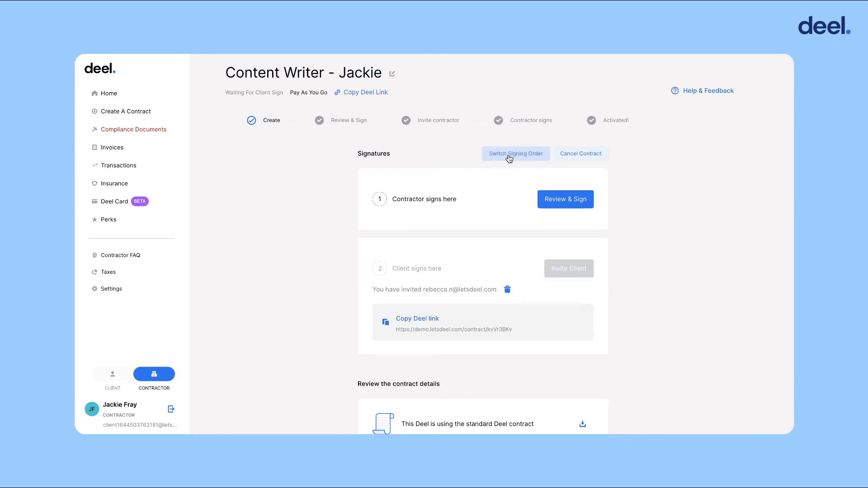
pyautogui.click(558, 203)
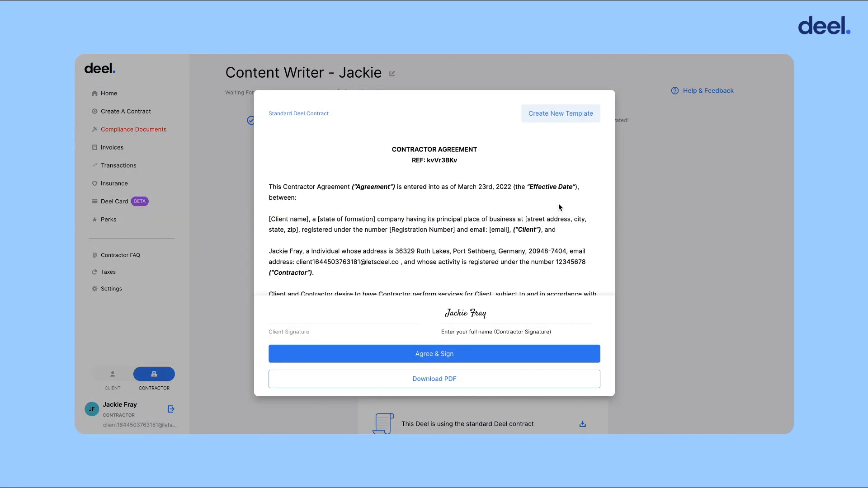
pyautogui.scroll(-10, 558, 206)
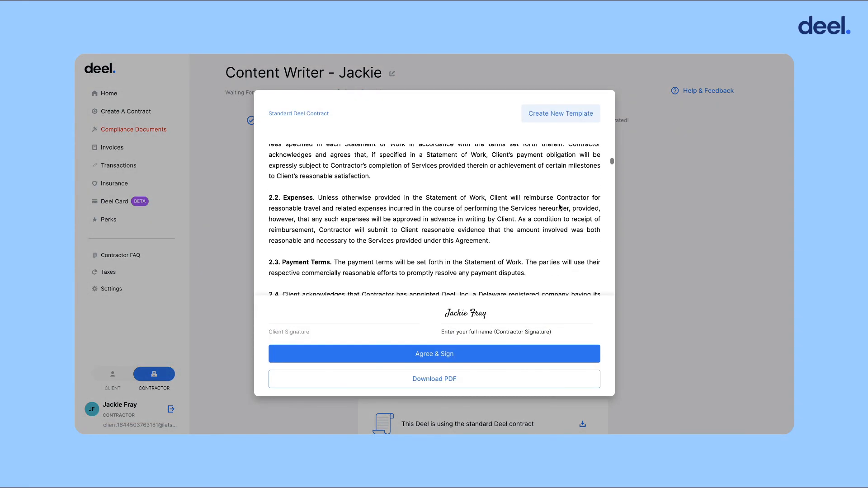
pyautogui.scroll(-10, 559, 207)
pyautogui.moveTo(612, 185); pyautogui.dragTo(613, 291)
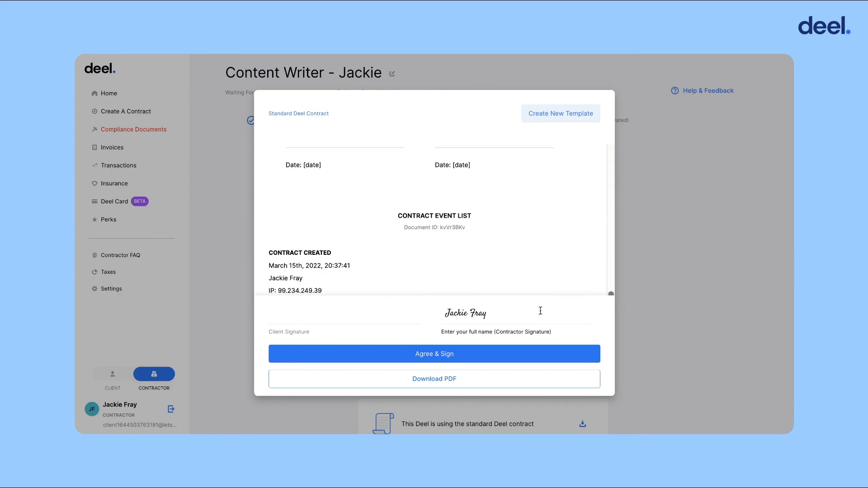
pyautogui.click(512, 353)
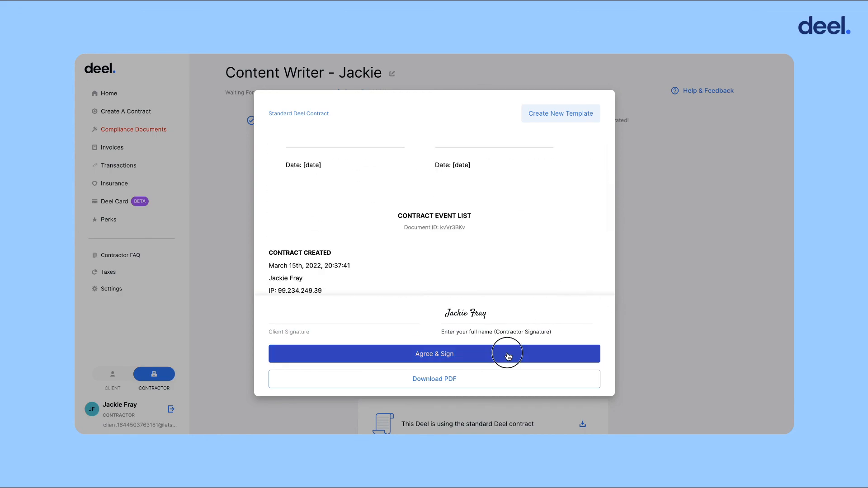